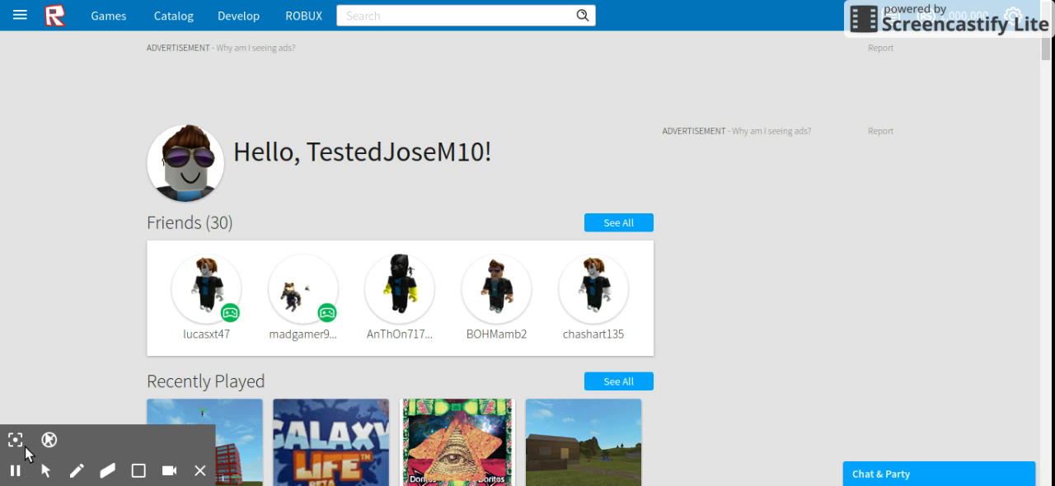
{"action": "left_click", "coordinate": [22, 327]}
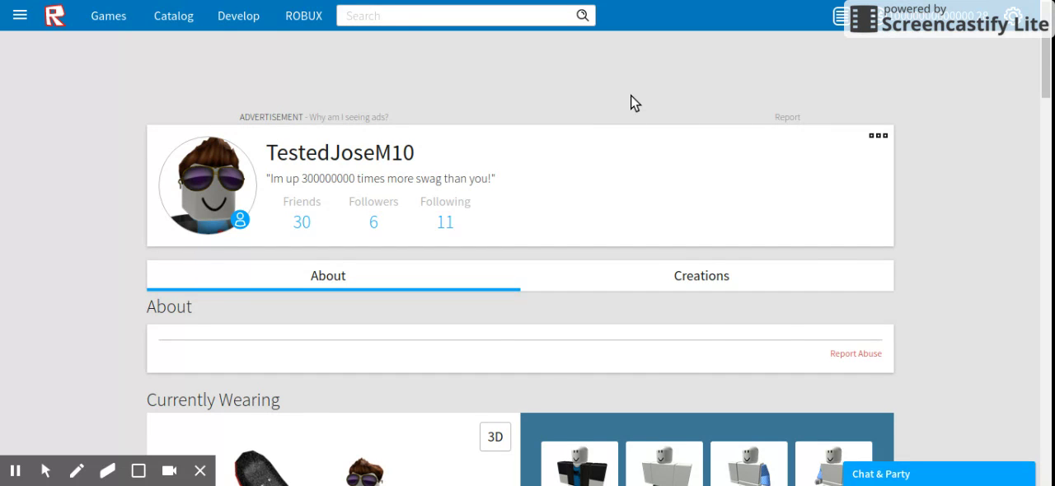
{"action": "scroll", "coordinate": [630, 95], "scroll_direction": "down", "scroll_amount": 4}
{"action": "scroll", "coordinate": [631, 94], "scroll_direction": "down", "scroll_amount": 4}
{"action": "scroll", "coordinate": [631, 94], "scroll_direction": "down", "scroll_amount": 2}
{"action": "scroll", "coordinate": [630, 95], "scroll_direction": "down", "scroll_amount": 5}
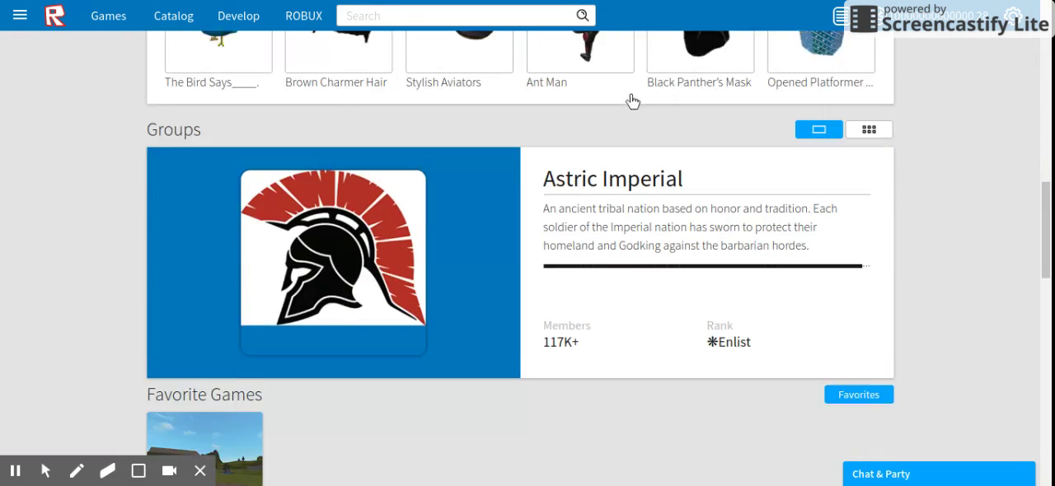
{"action": "scroll", "coordinate": [630, 95], "scroll_direction": "down", "scroll_amount": 2}
{"action": "scroll", "coordinate": [630, 95], "scroll_direction": "down", "scroll_amount": 3}
{"action": "scroll", "coordinate": [630, 95], "scroll_direction": "down", "scroll_amount": 3}
{"action": "scroll", "coordinate": [630, 95], "scroll_direction": "down", "scroll_amount": 5}
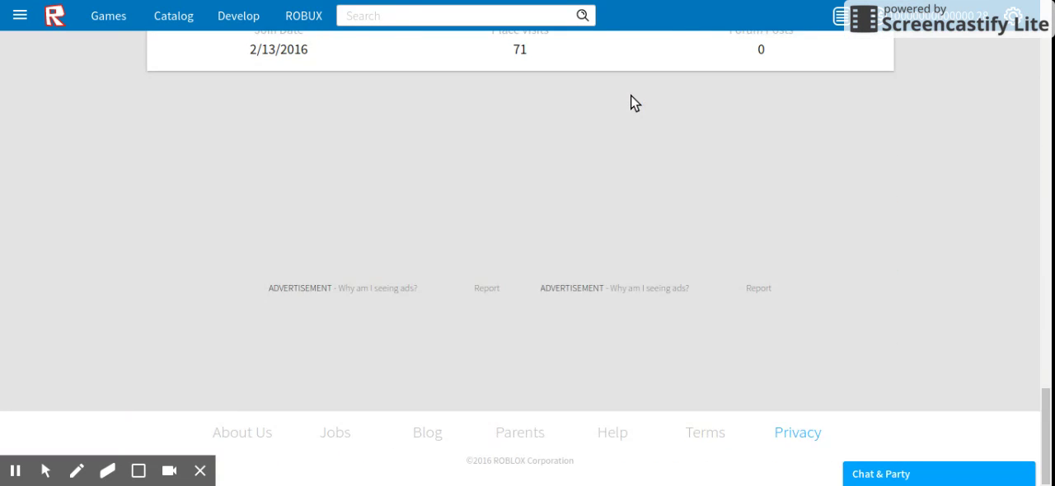
{"action": "scroll", "coordinate": [630, 95], "scroll_direction": "up", "scroll_amount": 4}
{"action": "scroll", "coordinate": [630, 94], "scroll_direction": "up", "scroll_amount": 8}
{"action": "scroll", "coordinate": [630, 95], "scroll_direction": "up", "scroll_amount": 3}
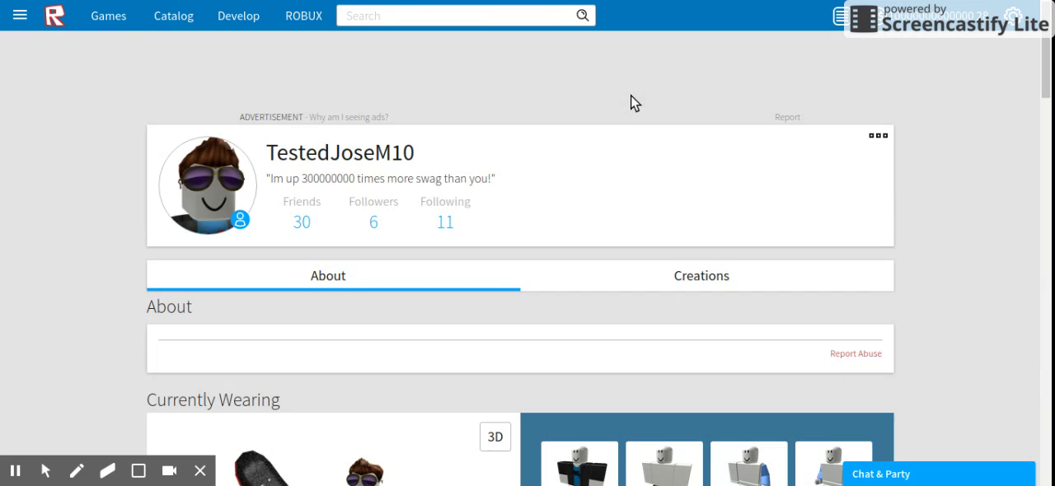
{"action": "scroll", "coordinate": [560, 122], "scroll_direction": "down", "scroll_amount": 8}
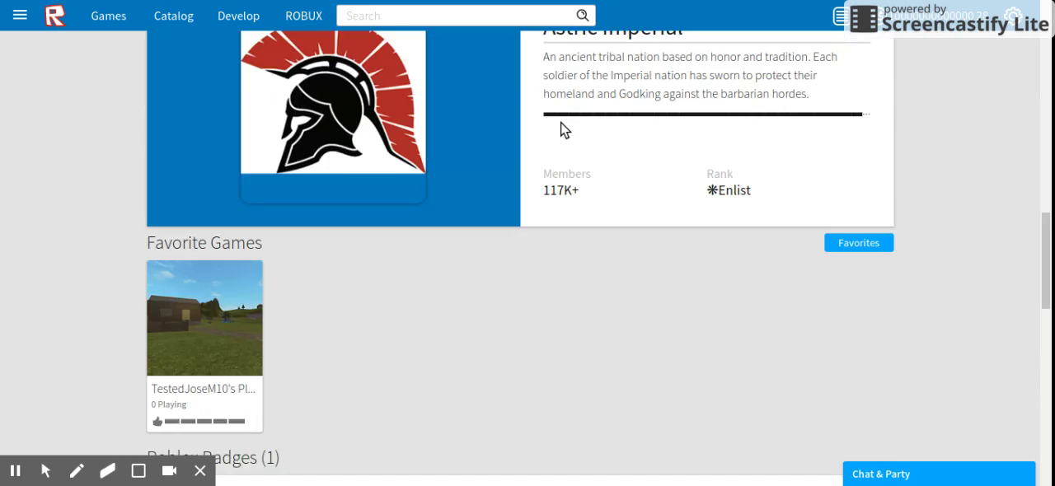
{"action": "scroll", "coordinate": [560, 122], "scroll_direction": "up", "scroll_amount": 5}
{"action": "scroll", "coordinate": [560, 122], "scroll_direction": "up", "scroll_amount": 4}
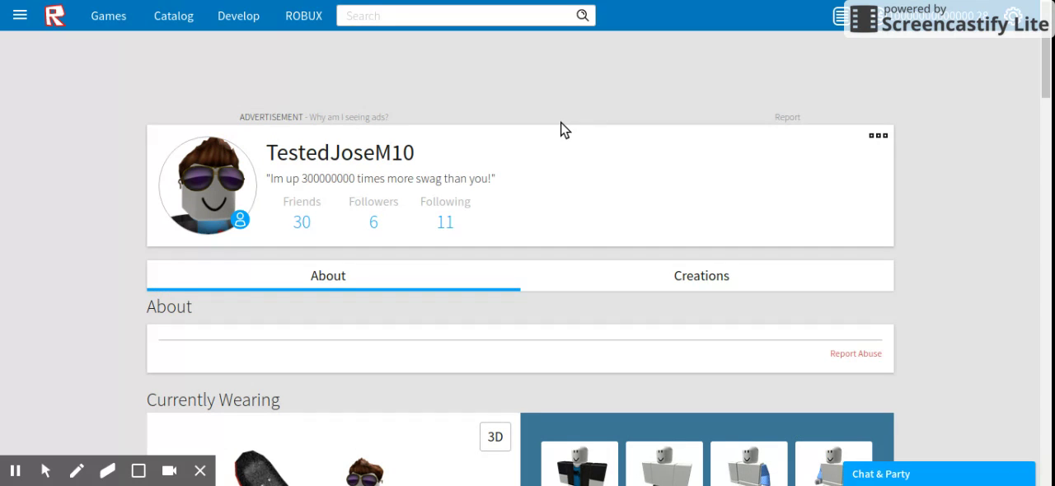
{"action": "left_click_drag", "start_coordinate": [496, 179], "coordinate": [266, 180]}
{"action": "triple_click", "coordinate": [266, 179]}
{"action": "left_click", "coordinate": [431, 178]}
{"action": "triple_click", "coordinate": [494, 179]}
{"action": "left_click", "coordinate": [494, 179]}
{"action": "left_click", "coordinate": [593, 218]}
{"action": "mouse_move", "coordinate": [15, 470]}
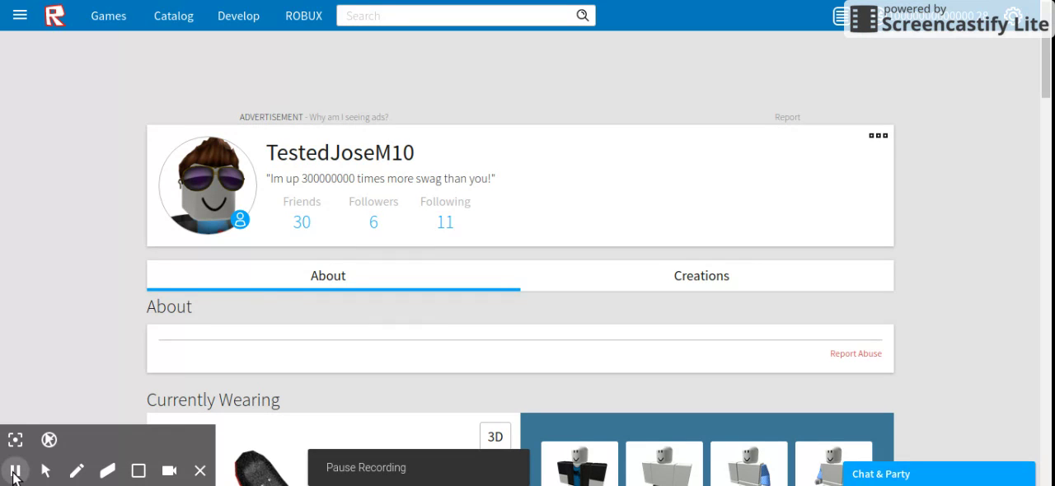
{"action": "left_click", "coordinate": [15, 472]}
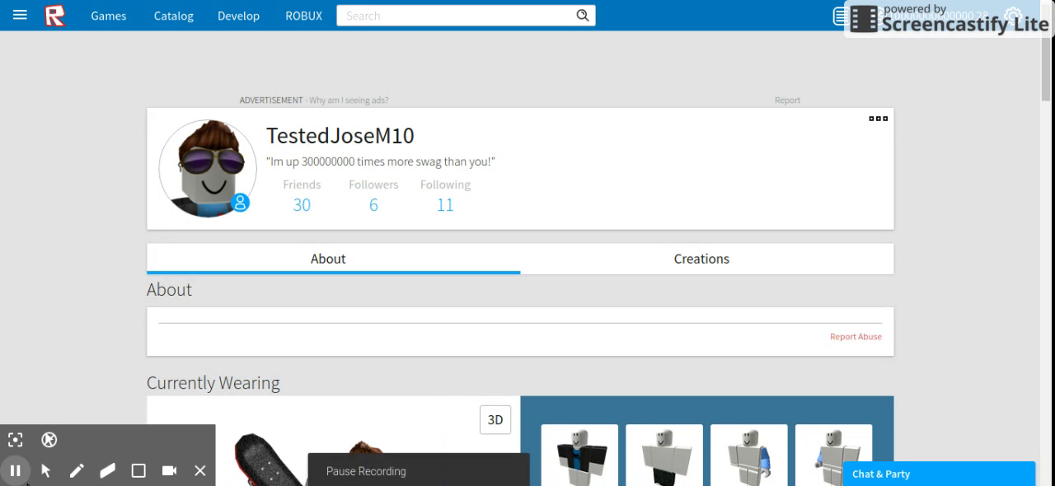
{"action": "left_click", "coordinate": [15, 471]}
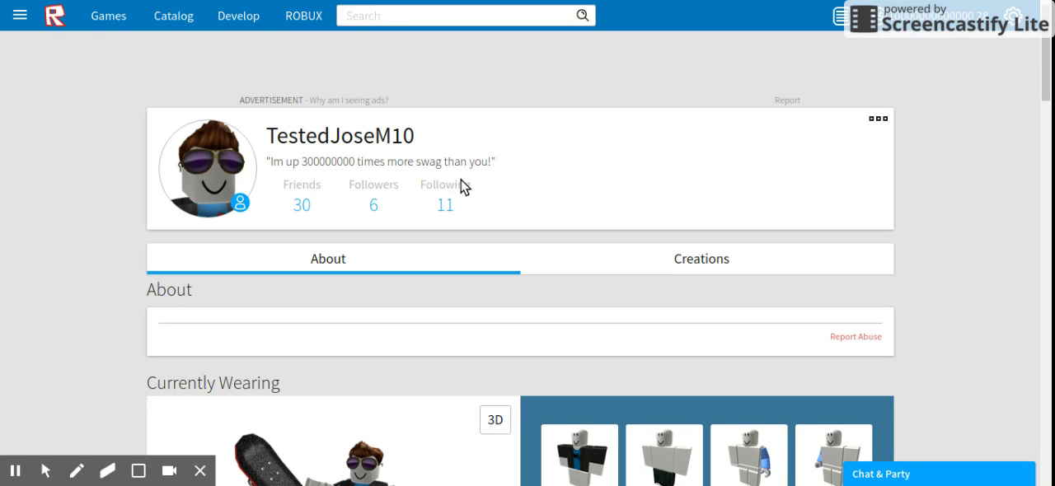
{"action": "scroll", "coordinate": [465, 188], "scroll_direction": "down", "scroll_amount": 3}
{"action": "scroll", "coordinate": [465, 198], "scroll_direction": "down", "scroll_amount": 2}
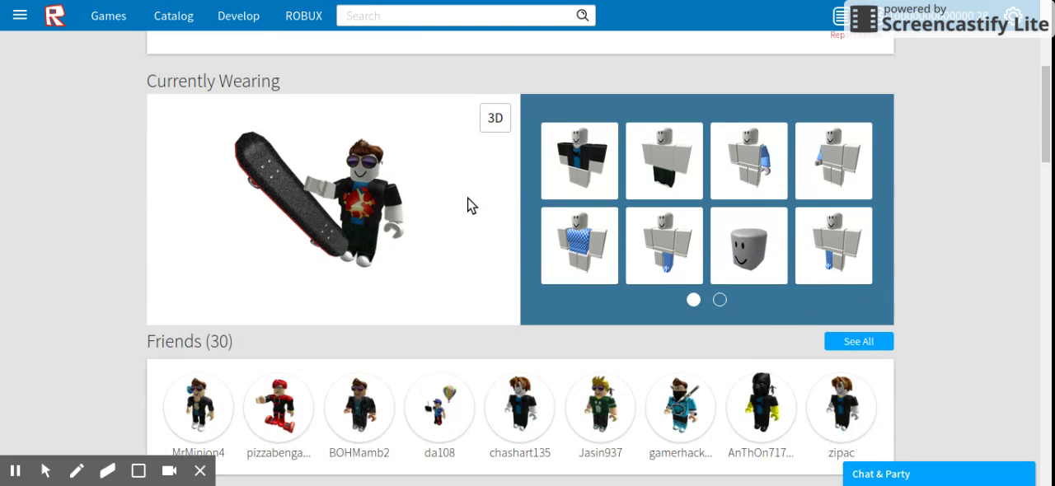
{"action": "scroll", "coordinate": [467, 203], "scroll_direction": "up", "scroll_amount": 3}
{"action": "scroll", "coordinate": [467, 203], "scroll_direction": "up", "scroll_amount": 3}
{"action": "scroll", "coordinate": [467, 203], "scroll_direction": "up", "scroll_amount": 1}
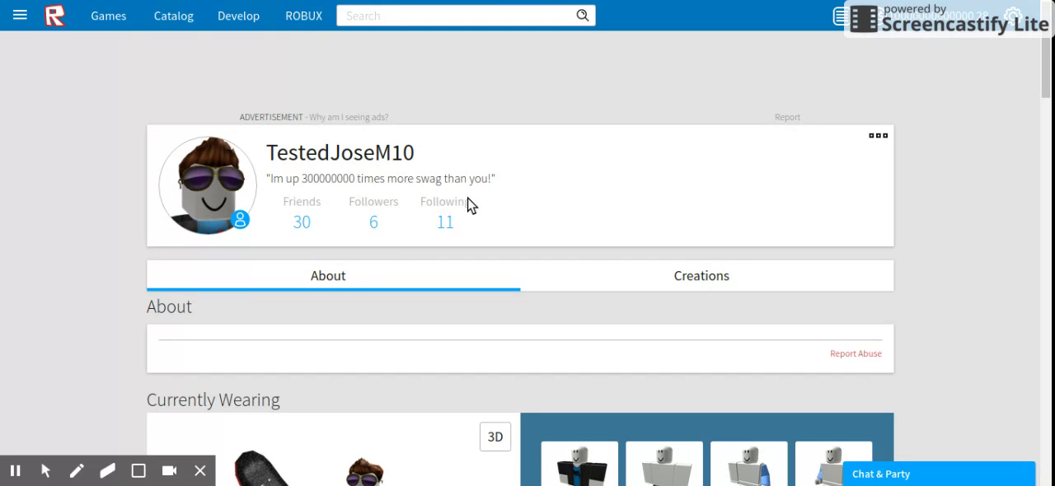
Refresh TestedJoseM10's profile page with F5 so its account details reload.
{"action": "key", "text": "alt+e"}
{"action": "key", "text": "F5"}
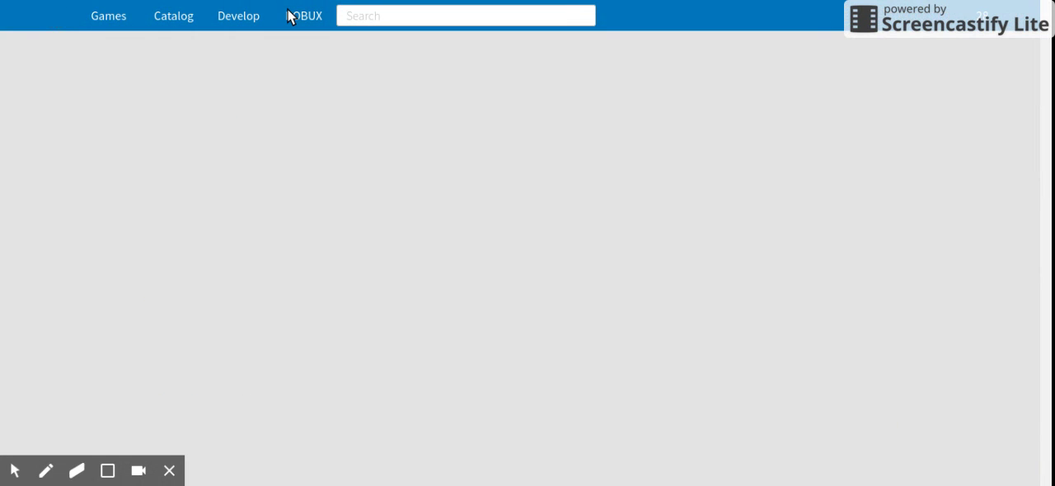